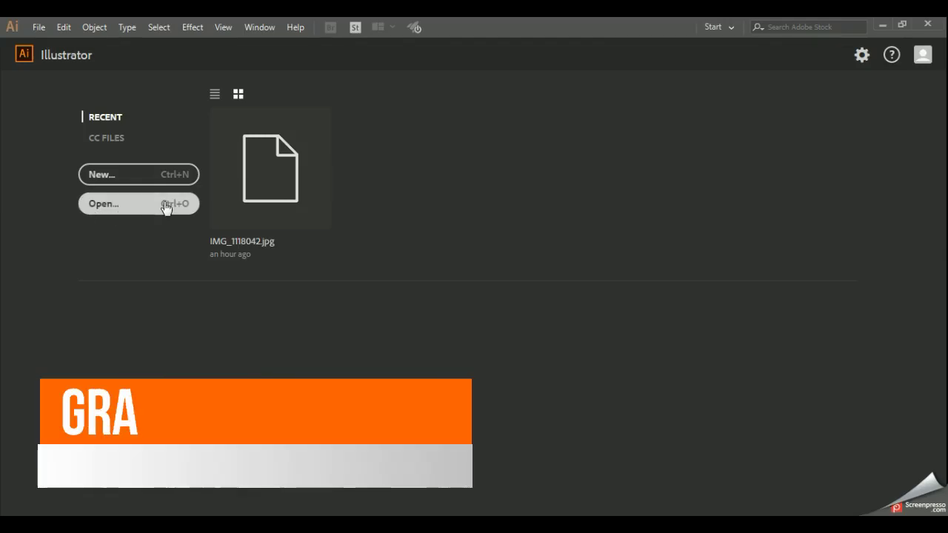
Open the portrait image 111.jpg from the Desktop folder as a new document.
left_click(139, 206)
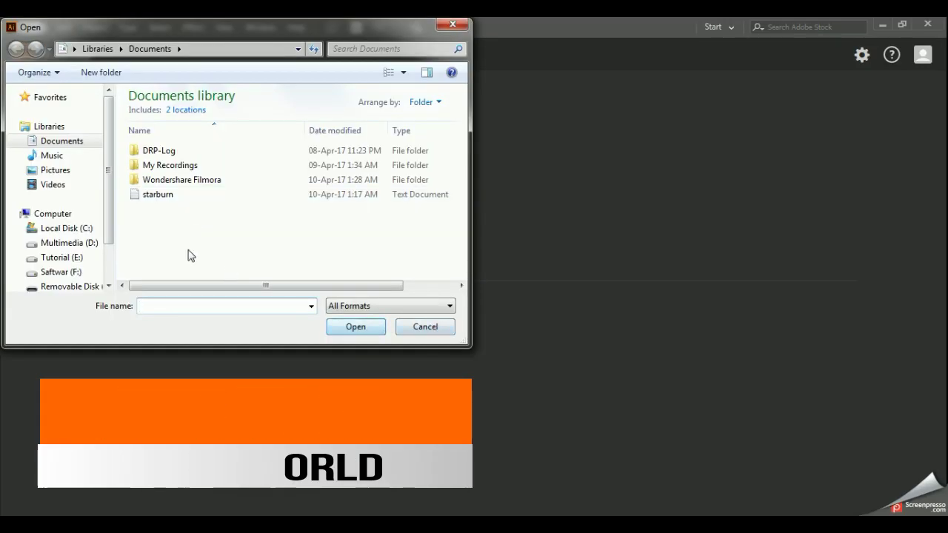
left_click(424, 330)
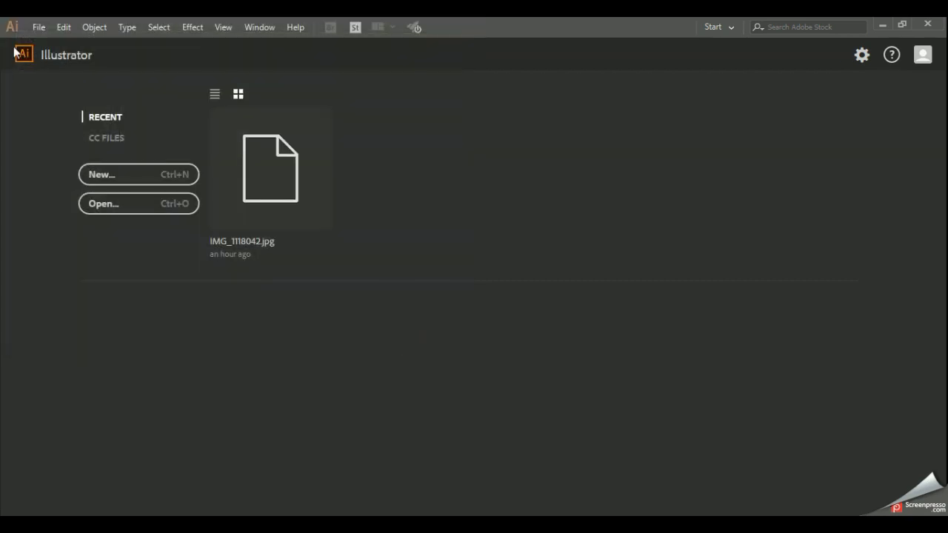
left_click(37, 27)
left_click(62, 72)
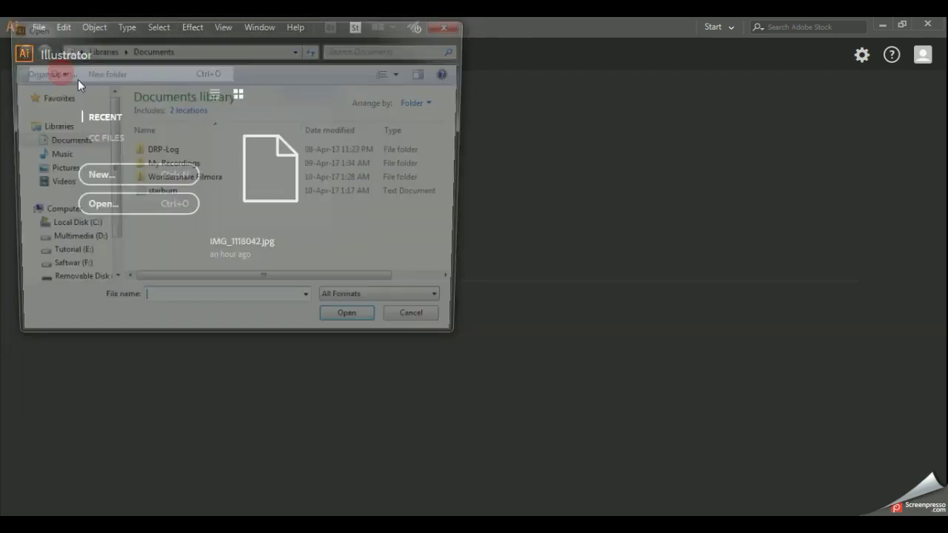
scroll(106, 166, "down", 1)
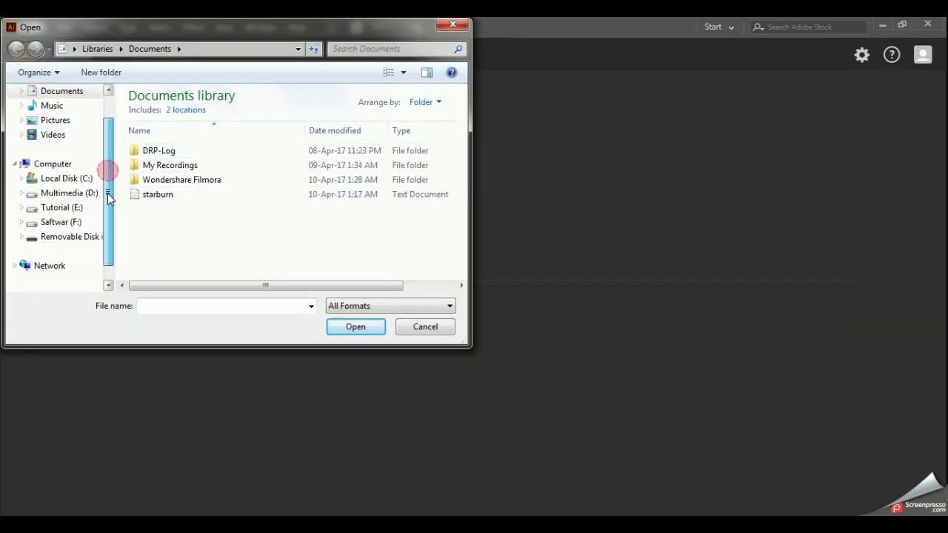
scroll(106, 208, "up", 1)
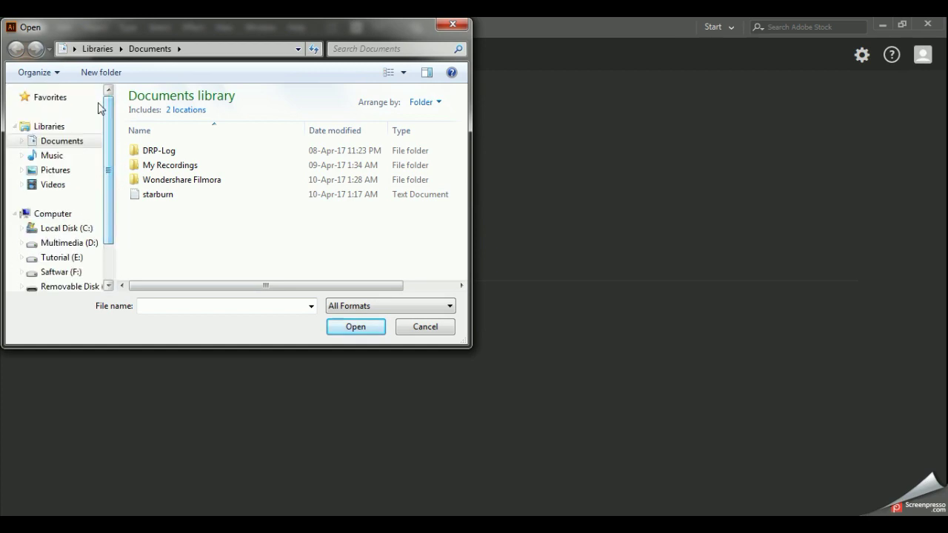
left_click(74, 49)
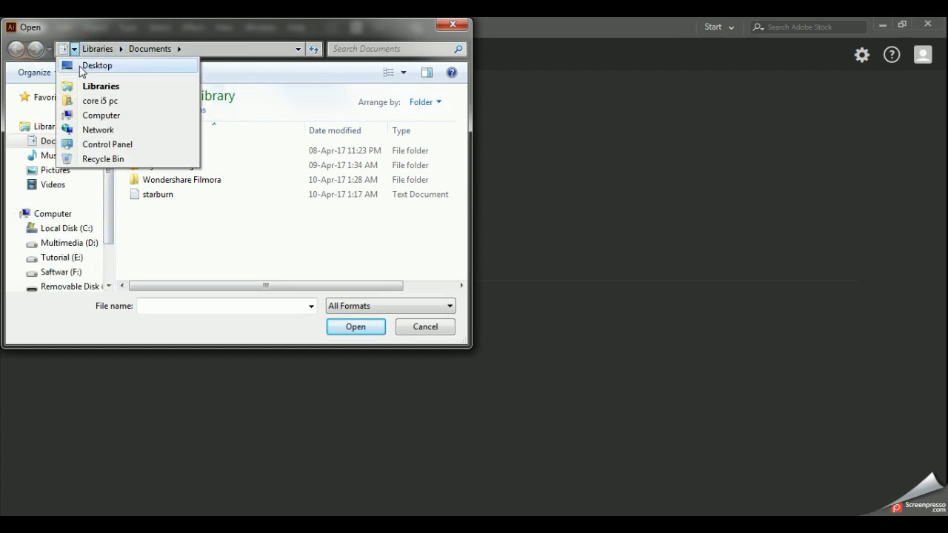
left_click(85, 66)
left_click(362, 207)
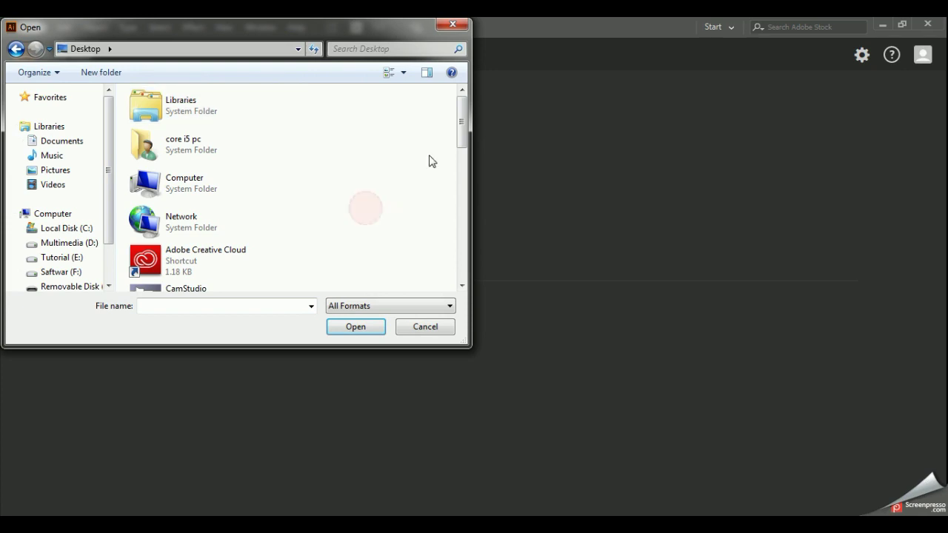
left_click_drag(460, 122, 463, 242)
left_click(206, 206)
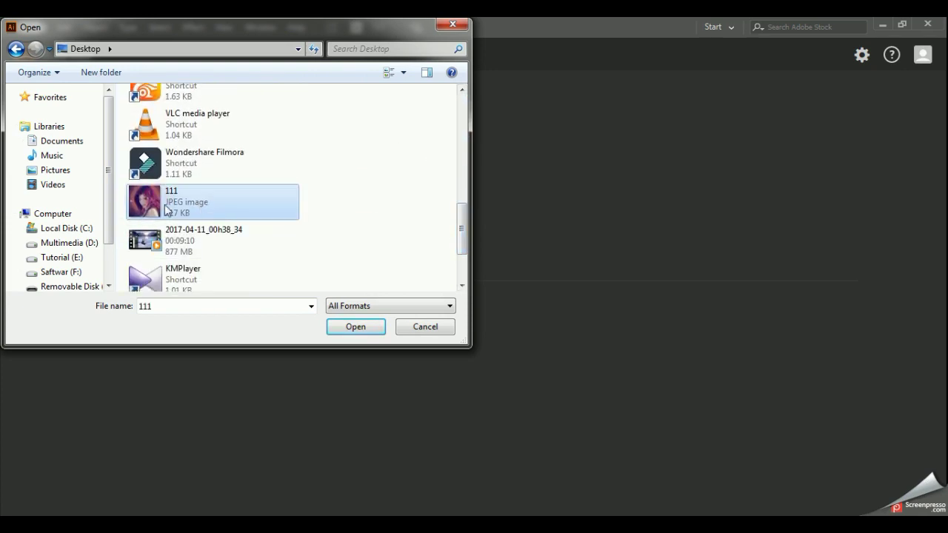
left_click(354, 326)
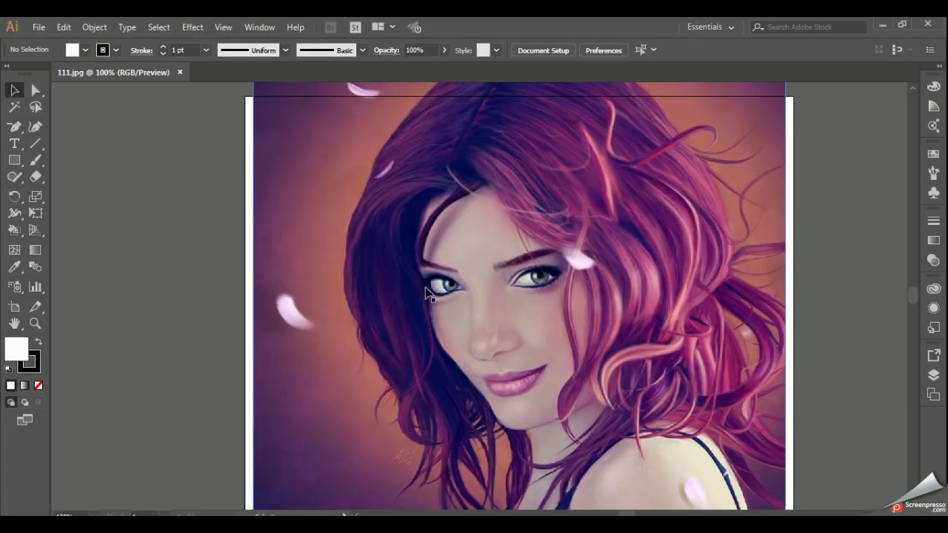
Zoom out and trace the portrait with the High Fidelity Photo Image Trace preset.
key("ctrl+minus")
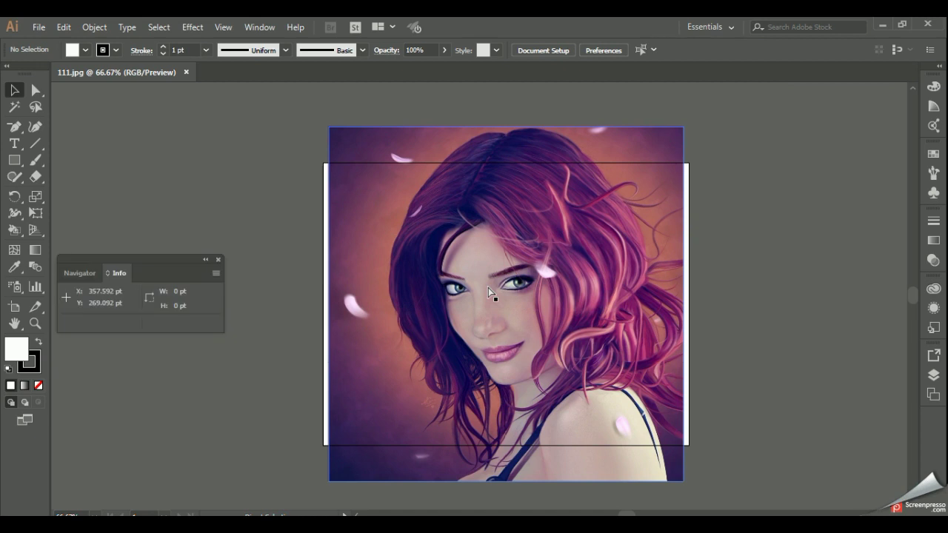
left_click(488, 292)
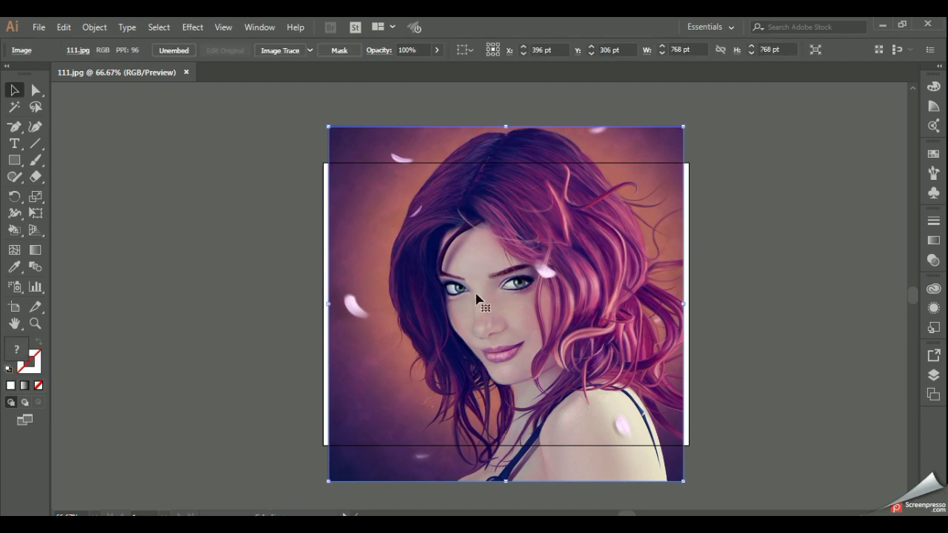
left_click(310, 50)
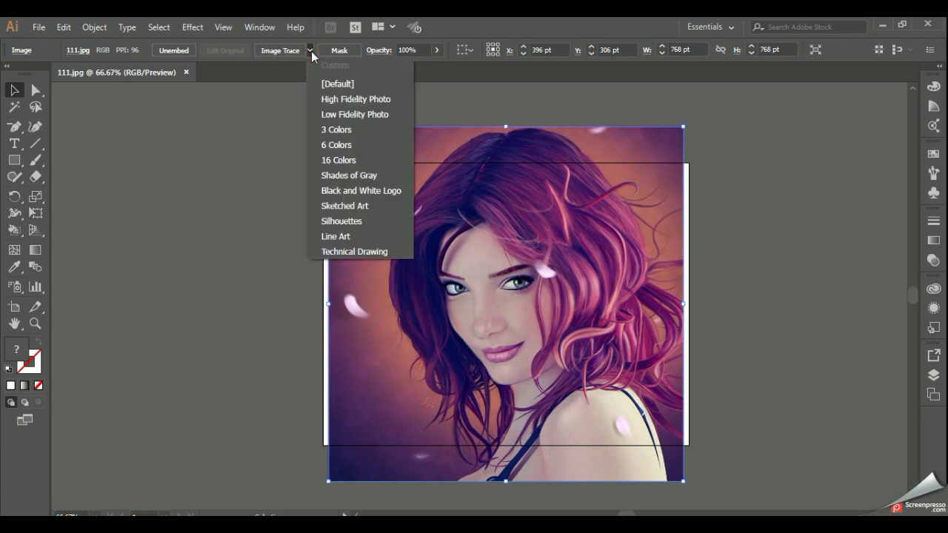
left_click(364, 100)
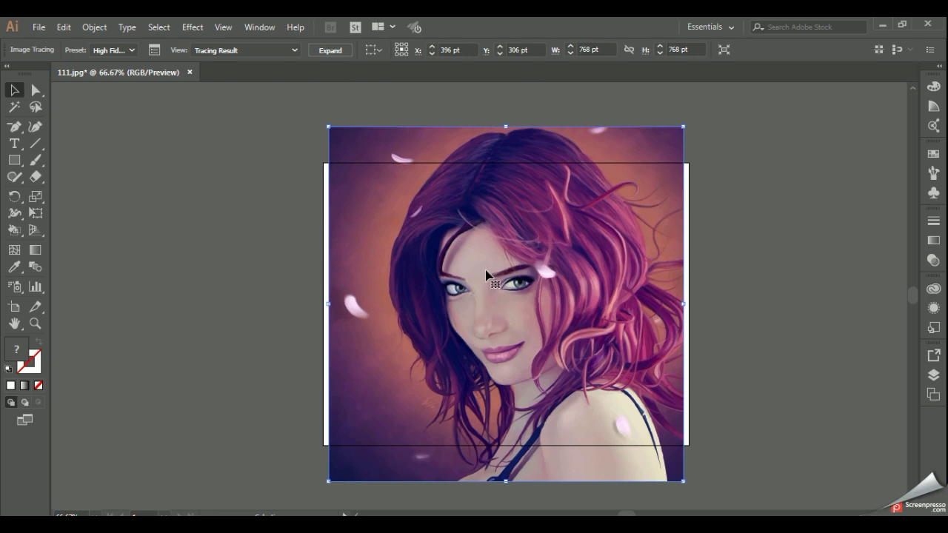
Expand the tracing result into editable vector paths, then deselect it.
left_click(331, 50)
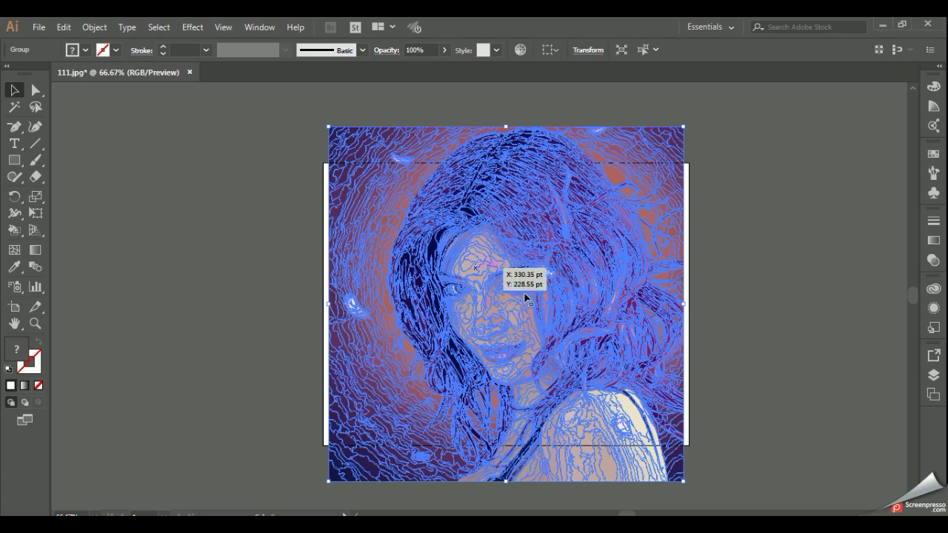
left_click(723, 287)
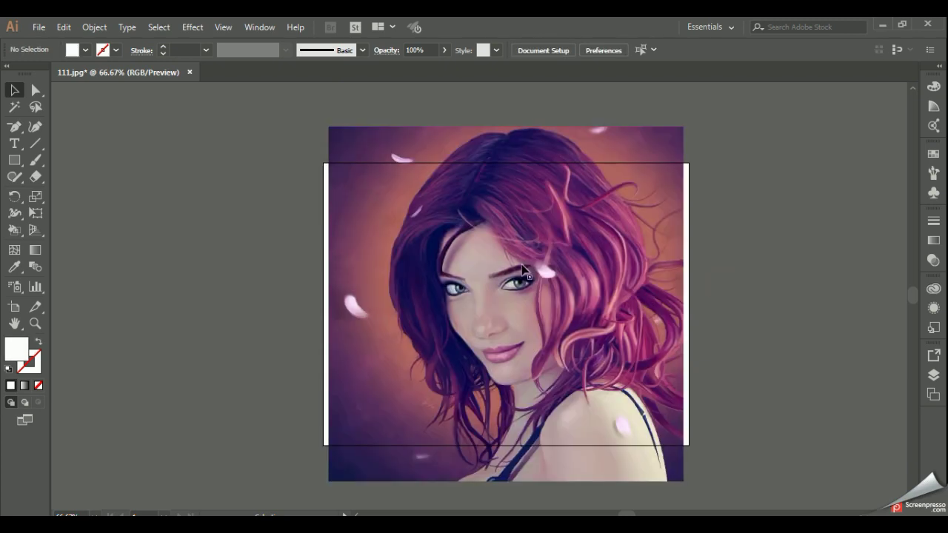
left_click(533, 269)
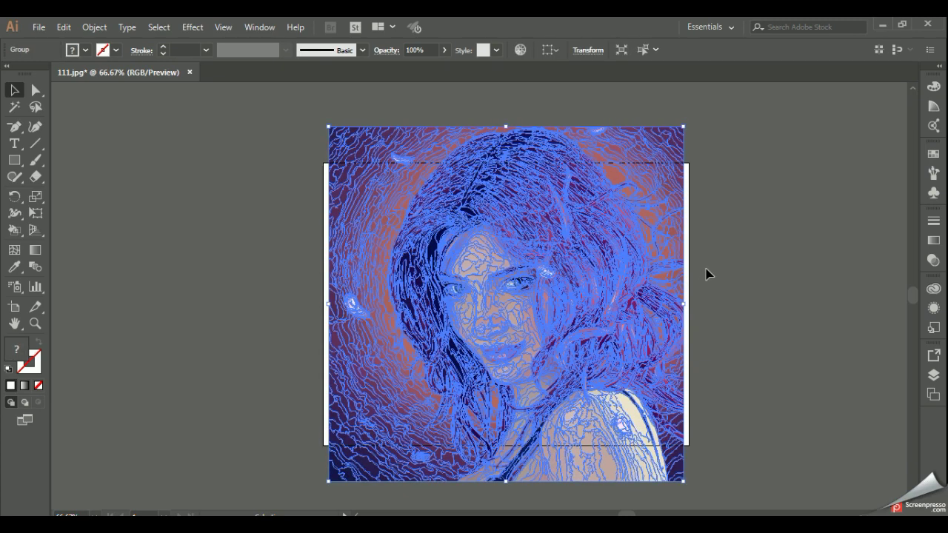
left_click(705, 274)
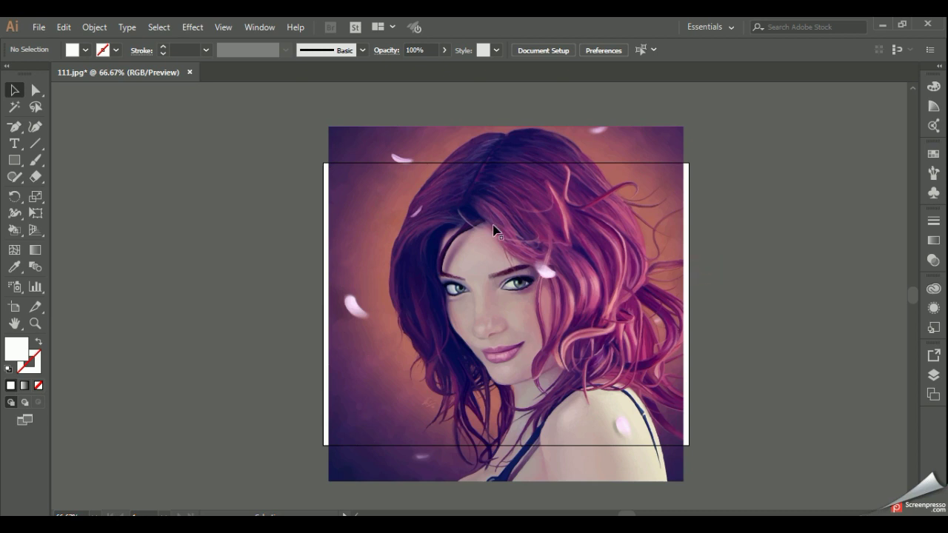
Inspect the paths in Outline view, return to Preview, and marquee-select the artwork group.
left_click(220, 28)
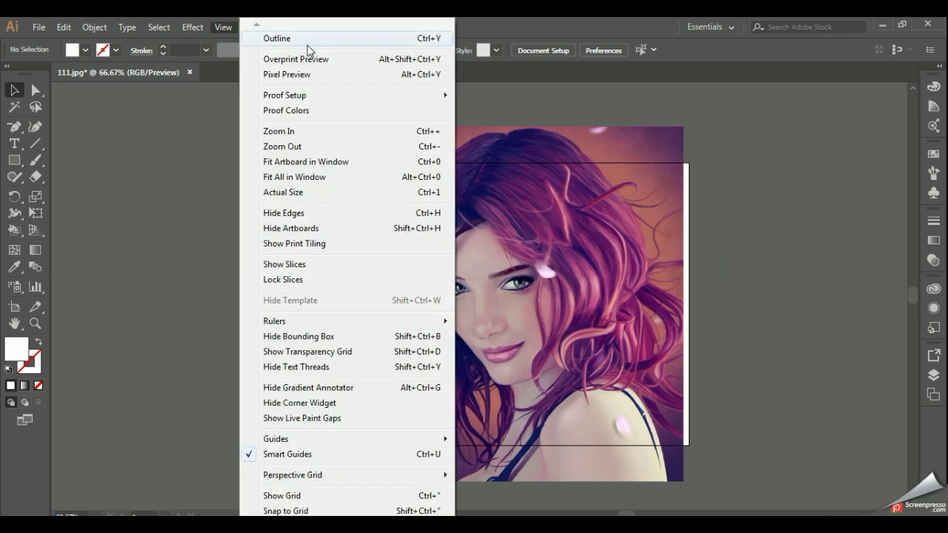
left_click(305, 40)
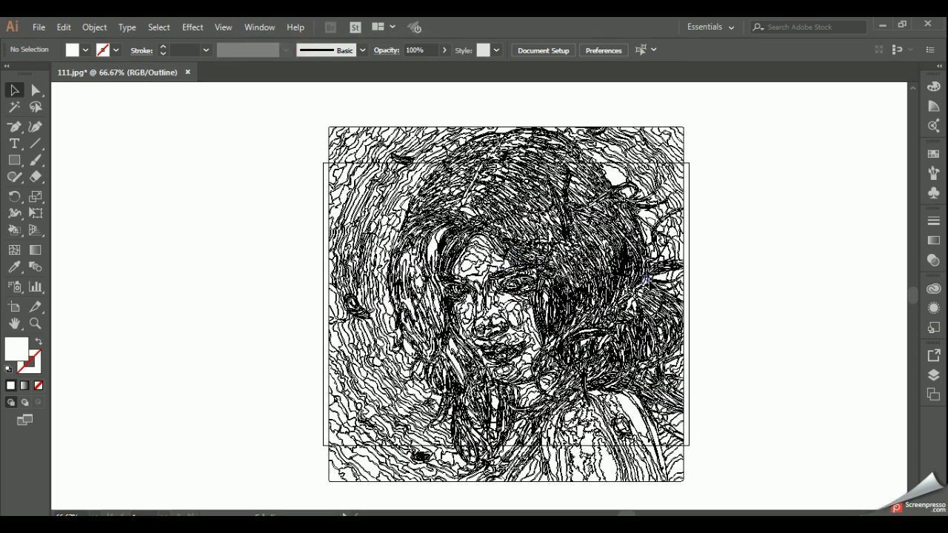
left_click(216, 27)
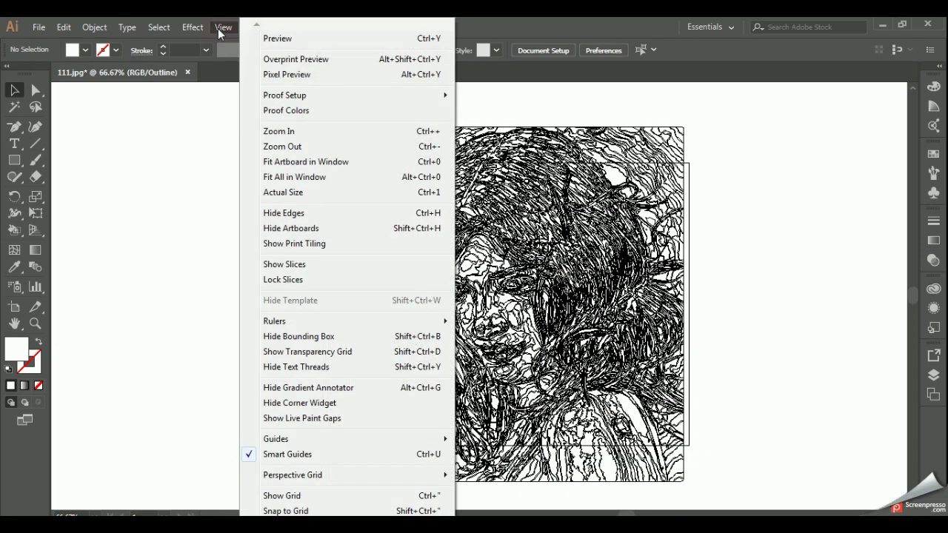
left_click(279, 38)
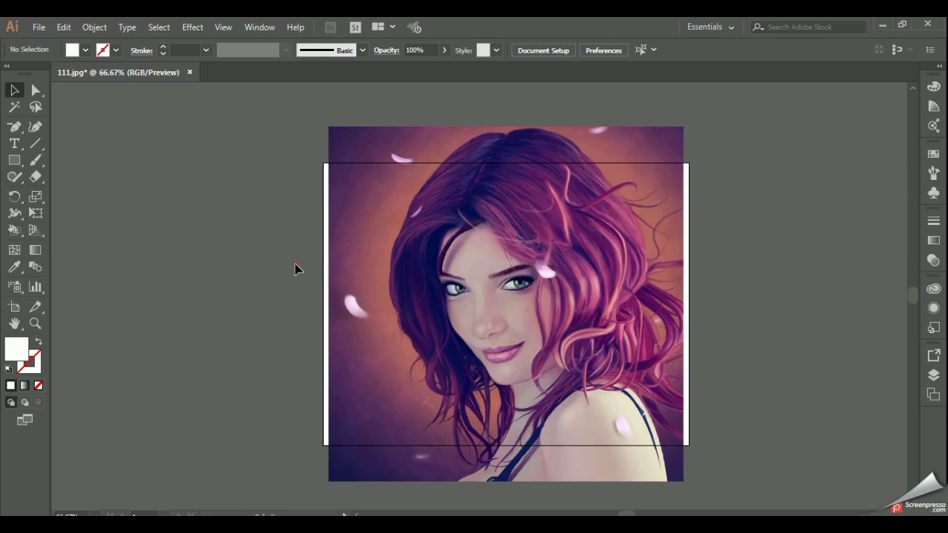
left_click_drag(271, 237, 784, 398)
left_click_drag(745, 233, 308, 368)
Save the document as Illustrator CC file 'jpg to vector making tutorial.ai'.
left_click(288, 256)
left_click(39, 27)
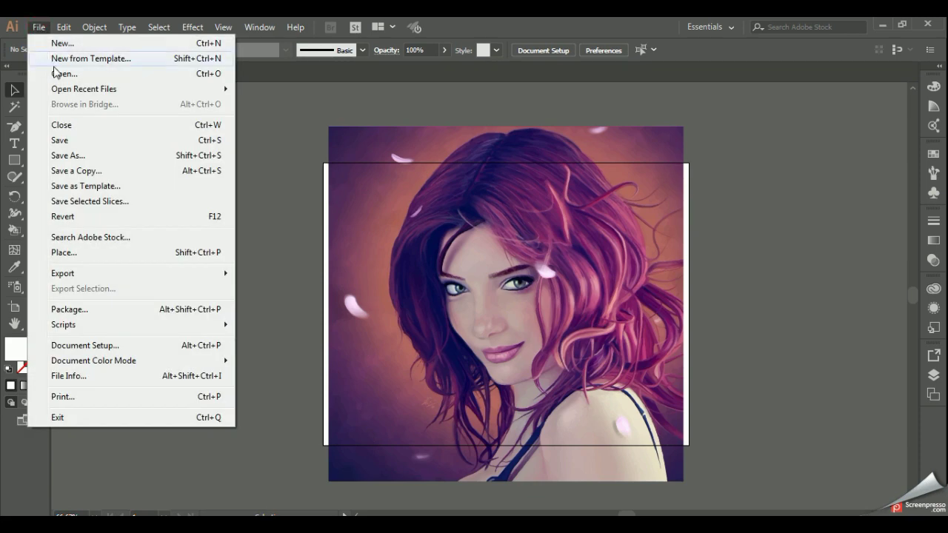
left_click(73, 155)
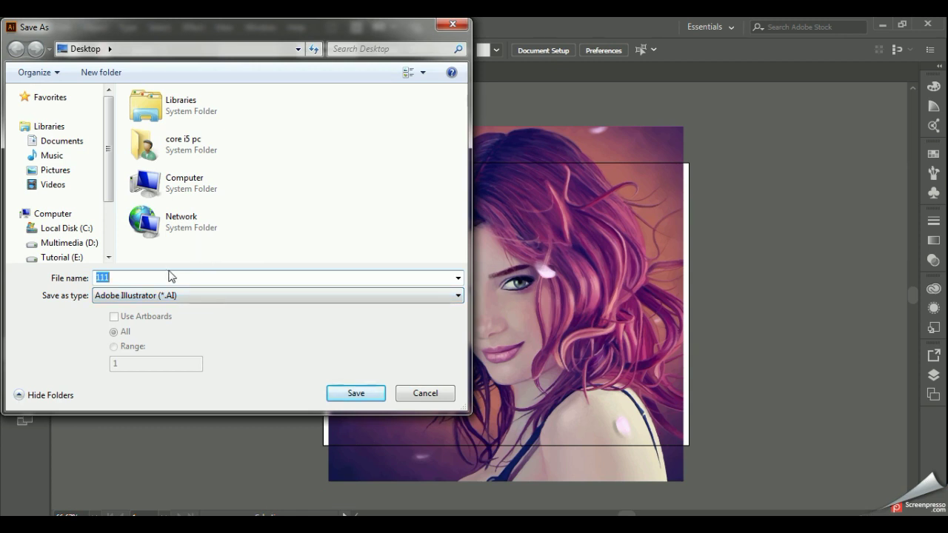
key("BackSpace")
type("jpg to vector making tutorial")
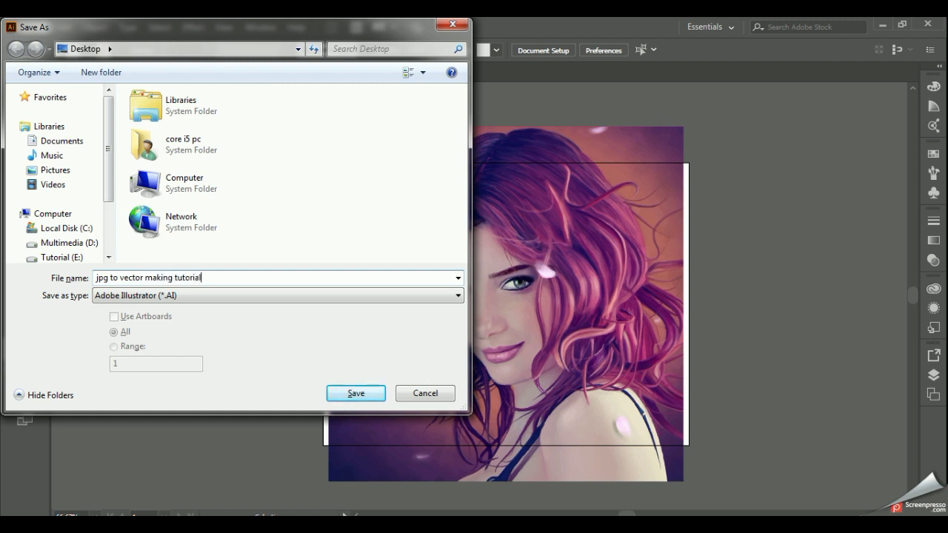
left_click(357, 393)
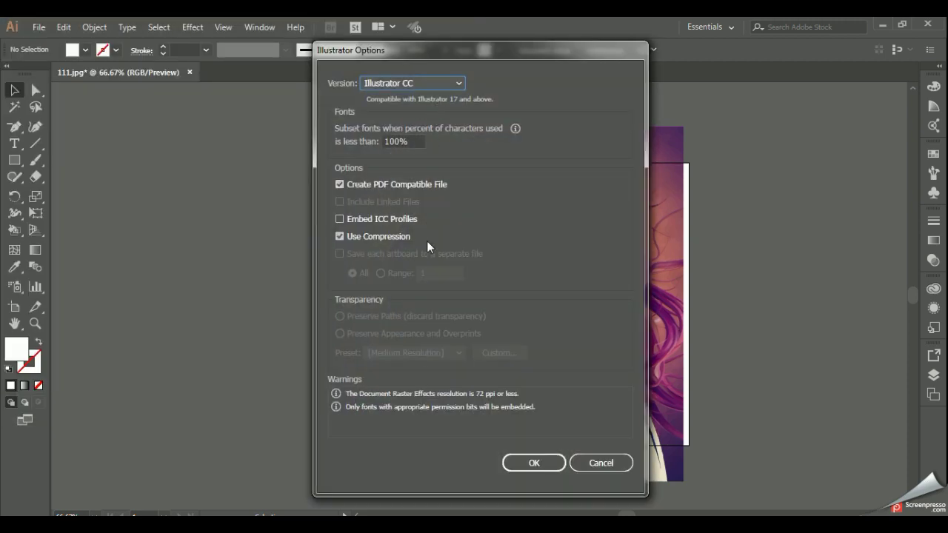
left_click(542, 459)
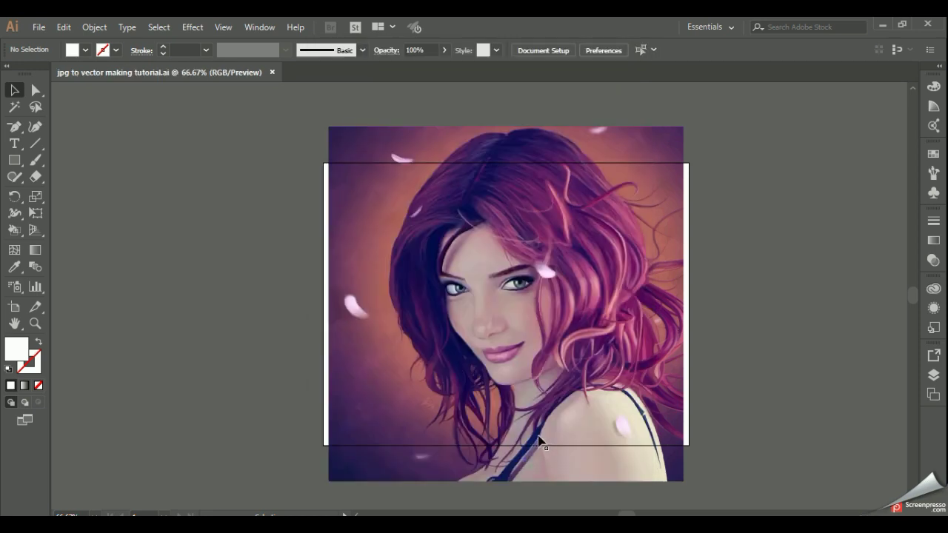
Minimize Illustrator and check the new 'jpg to vector making tutorial' file beside 111 on the desktop.
left_click(882, 24)
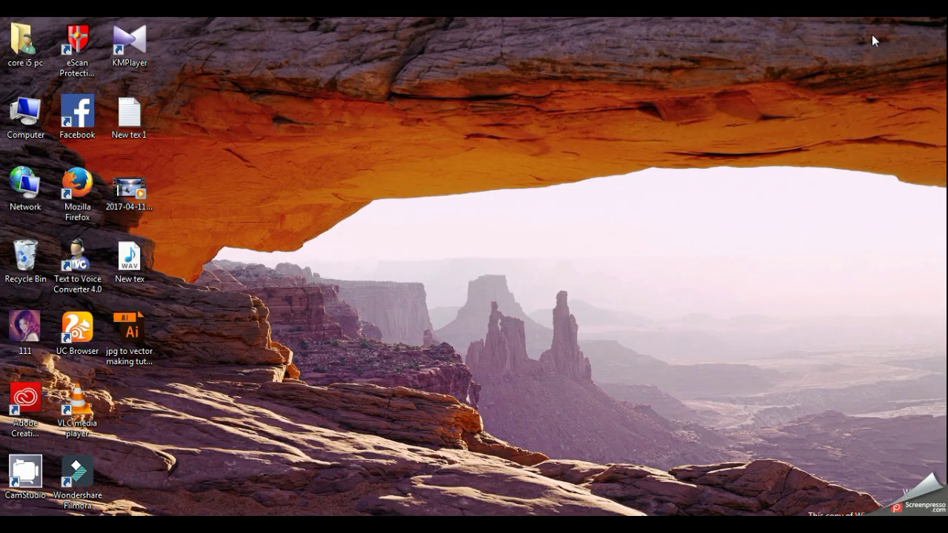
left_click(146, 345)
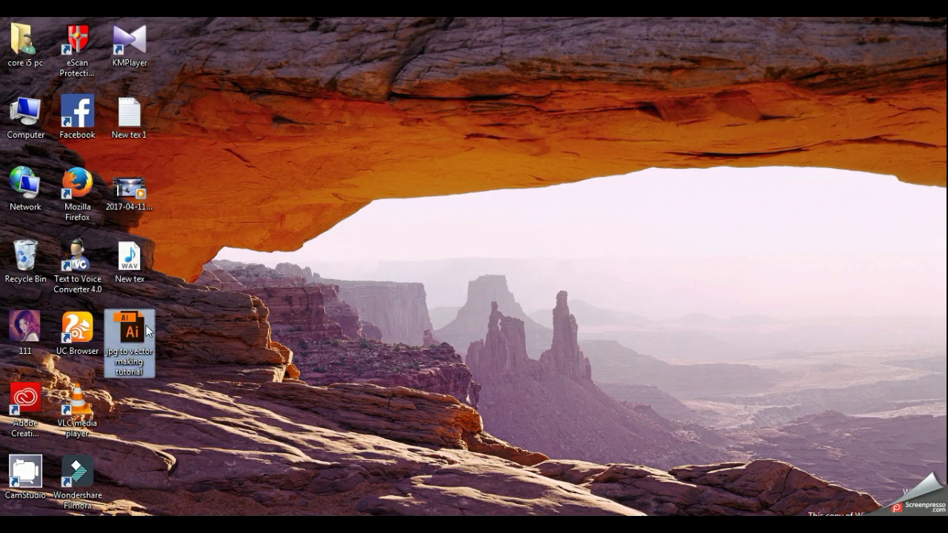
left_click(6, 337)
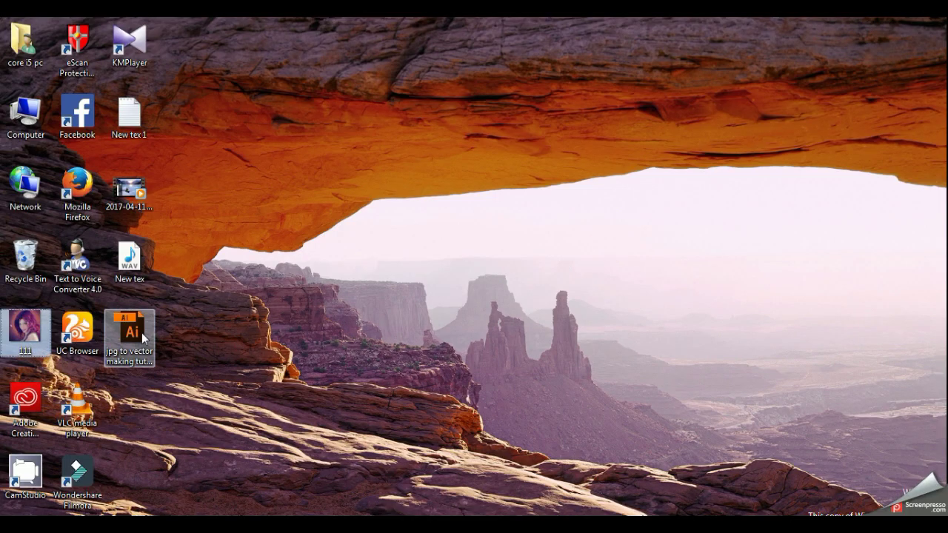
left_click(148, 333)
left_click(235, 347)
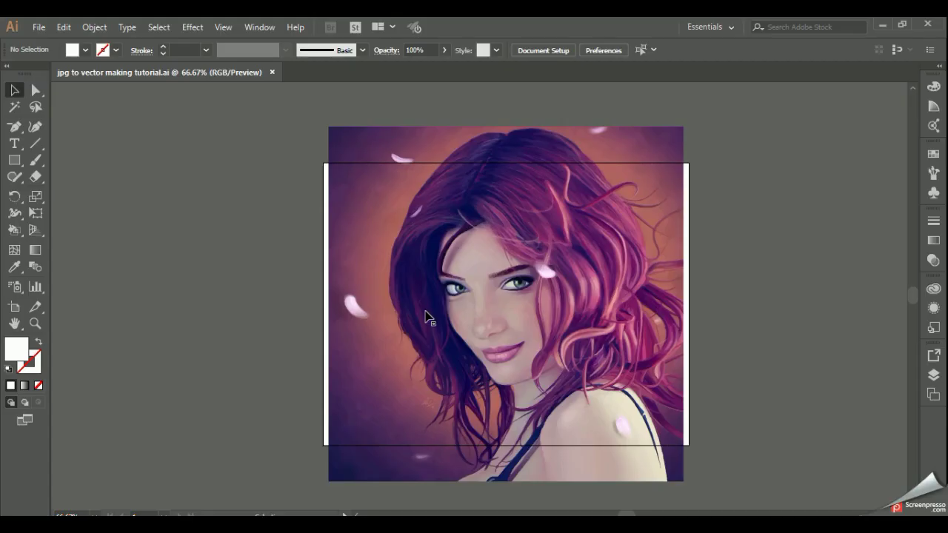
Close 'jpg to vector making tutorial.ai' and reopen the original 111.jpg from the Desktop.
left_click(452, 291)
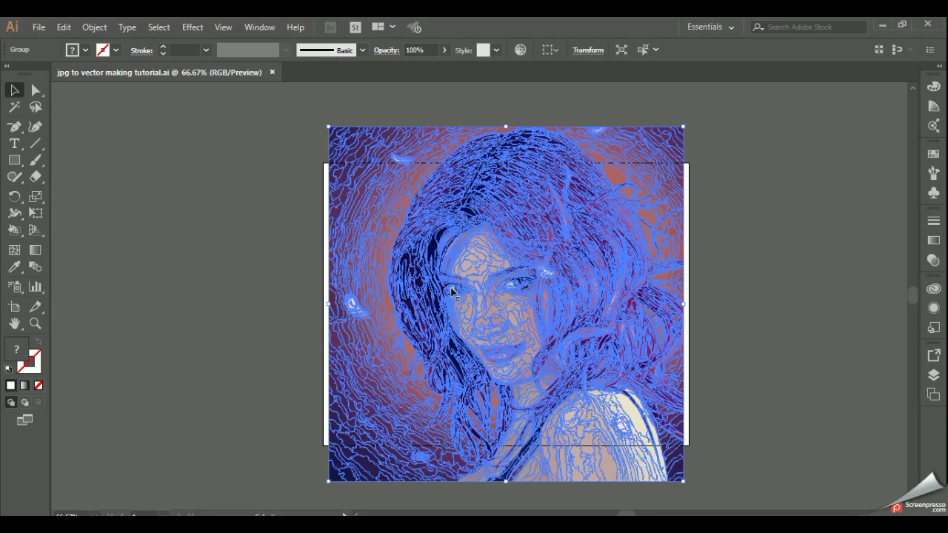
left_click(273, 72)
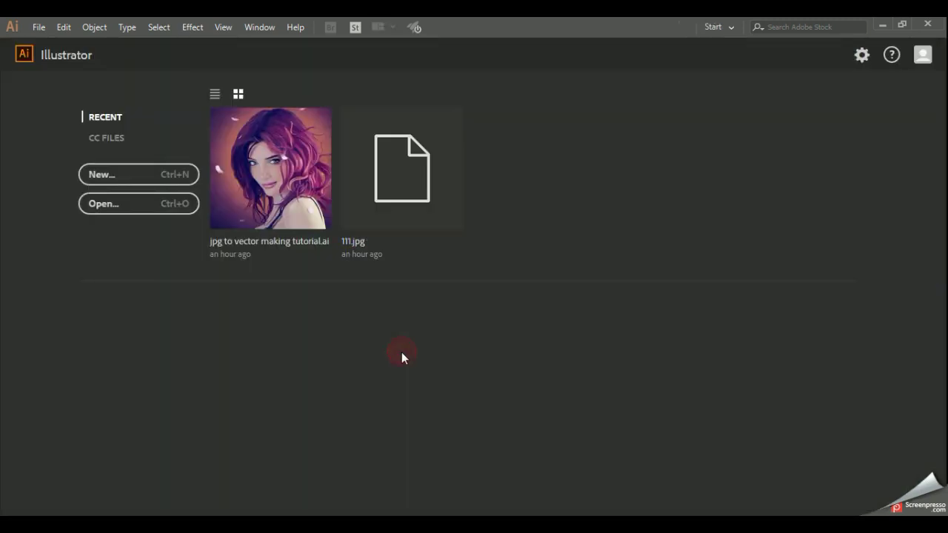
left_click(38, 27)
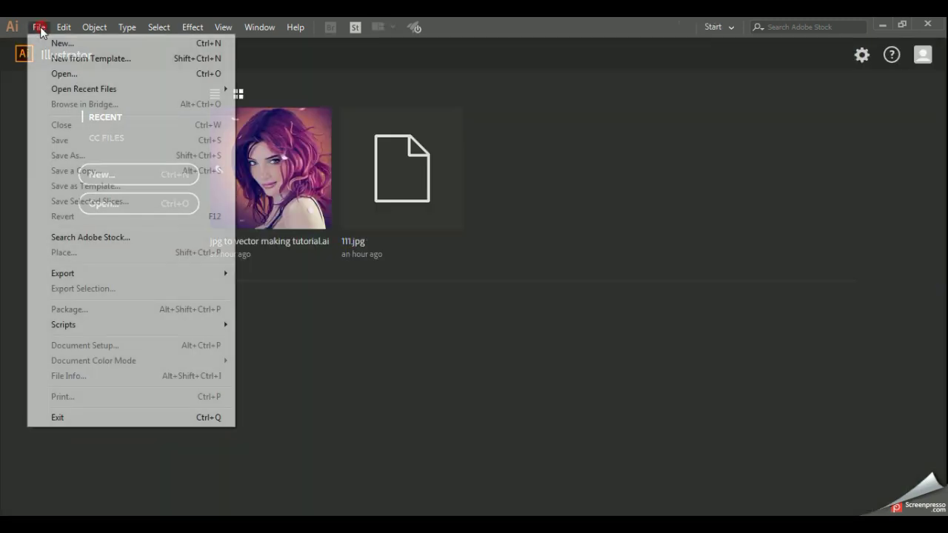
left_click(75, 75)
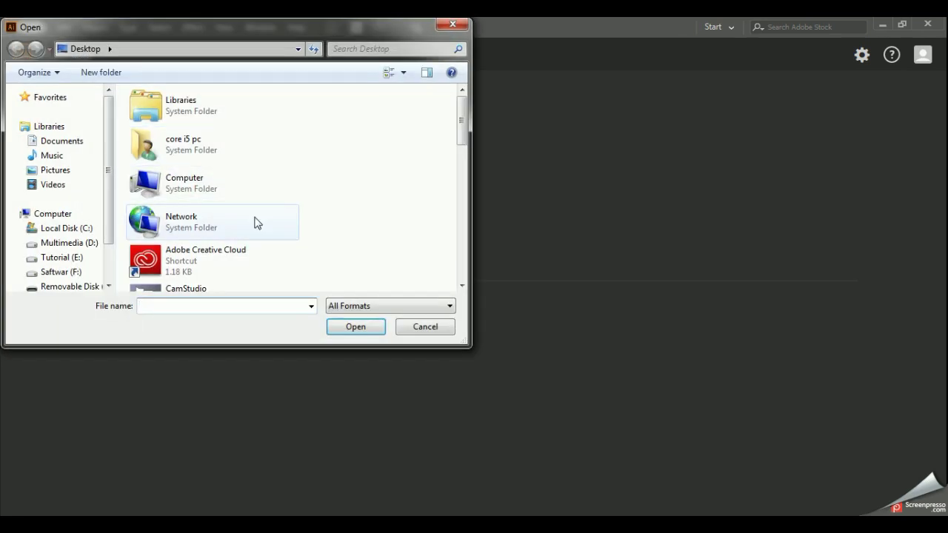
left_click_drag(459, 136, 458, 246)
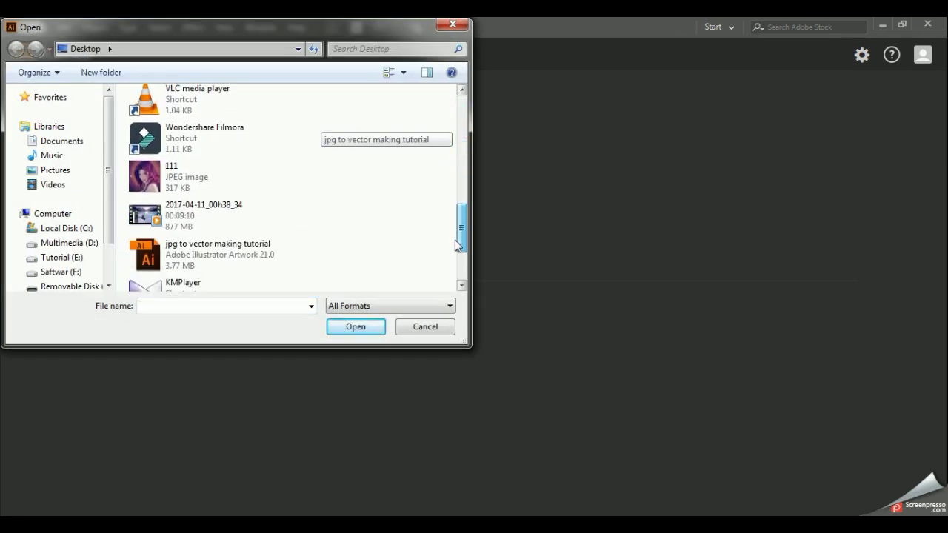
left_click(196, 178)
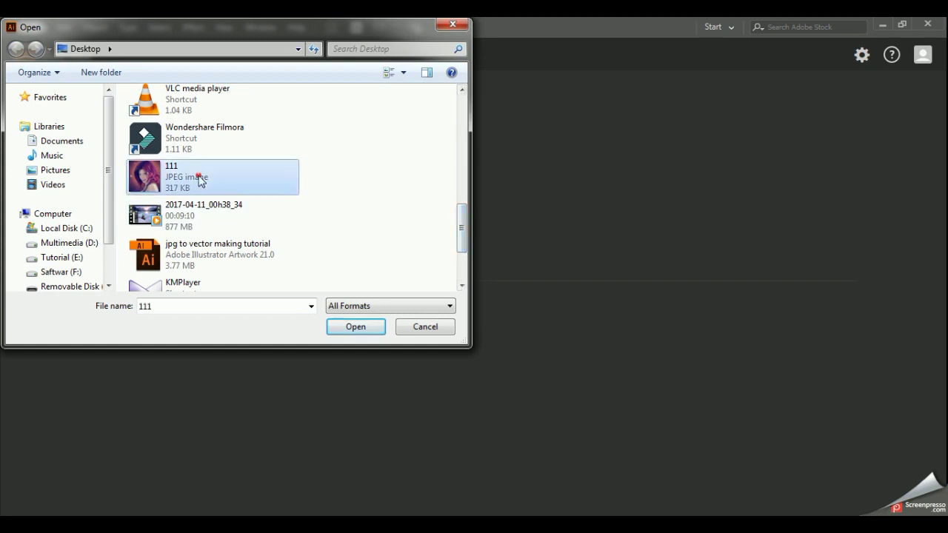
left_click(354, 328)
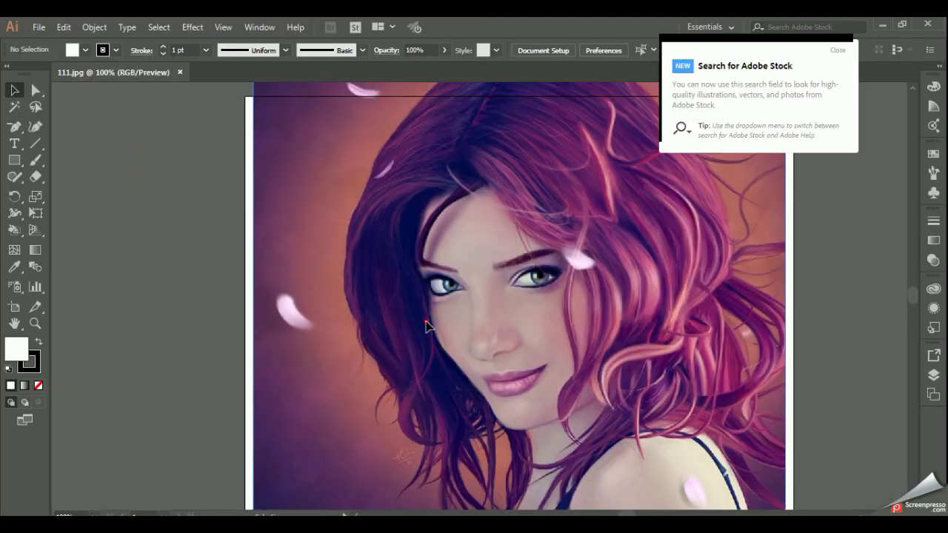
left_click(428, 326)
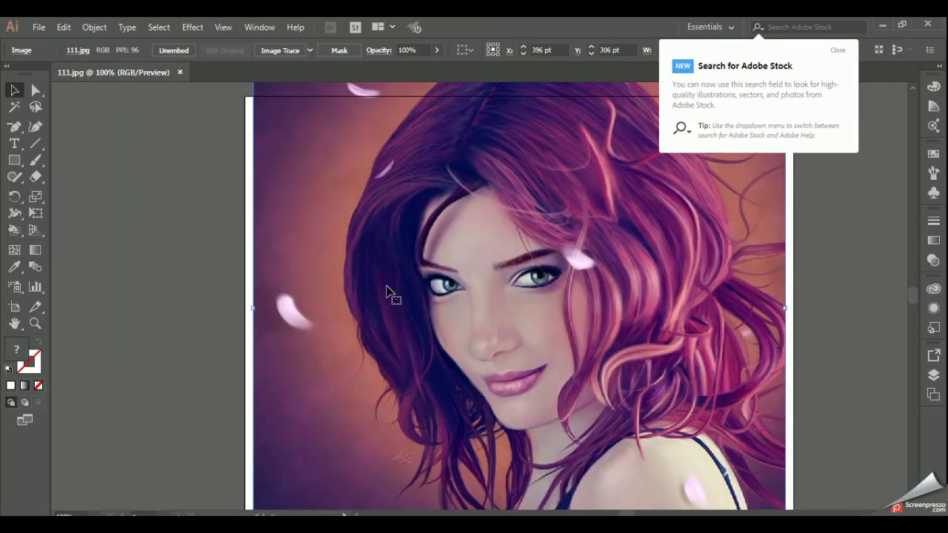
left_click(196, 30)
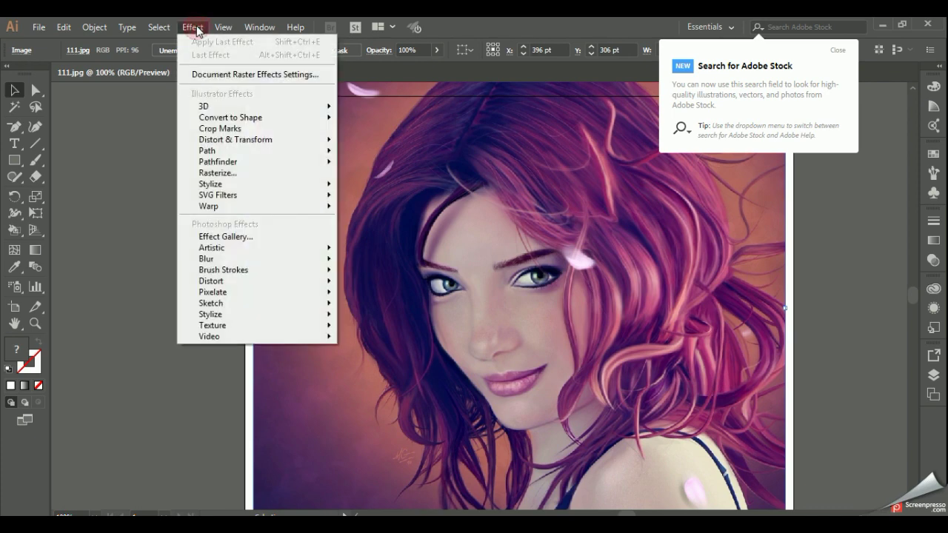
left_click(298, 37)
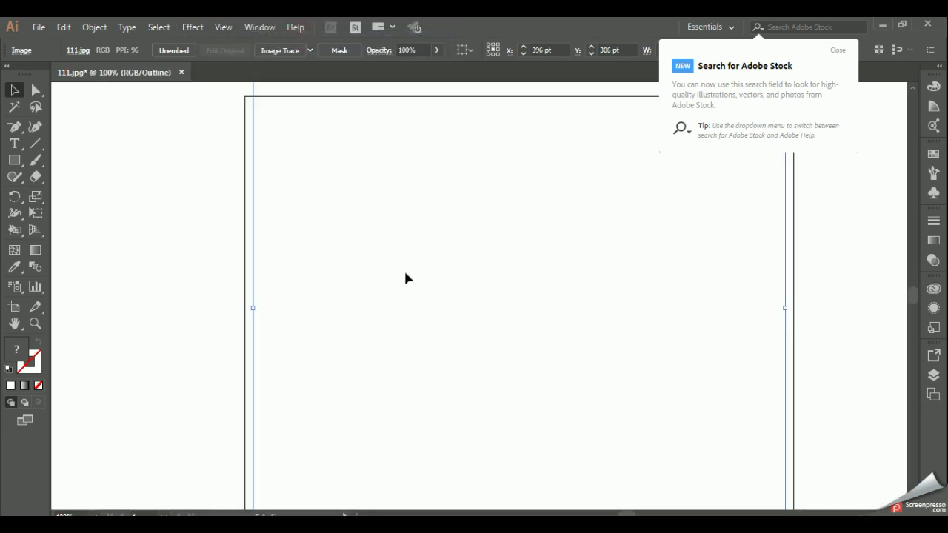
left_click(401, 305)
left_click(244, 295)
left_click(223, 27)
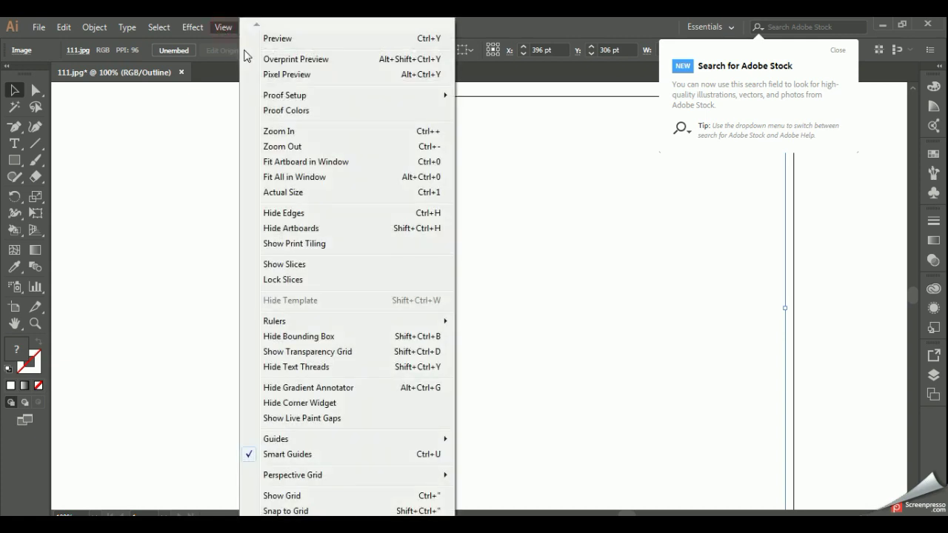
left_click(275, 37)
left_click(210, 215)
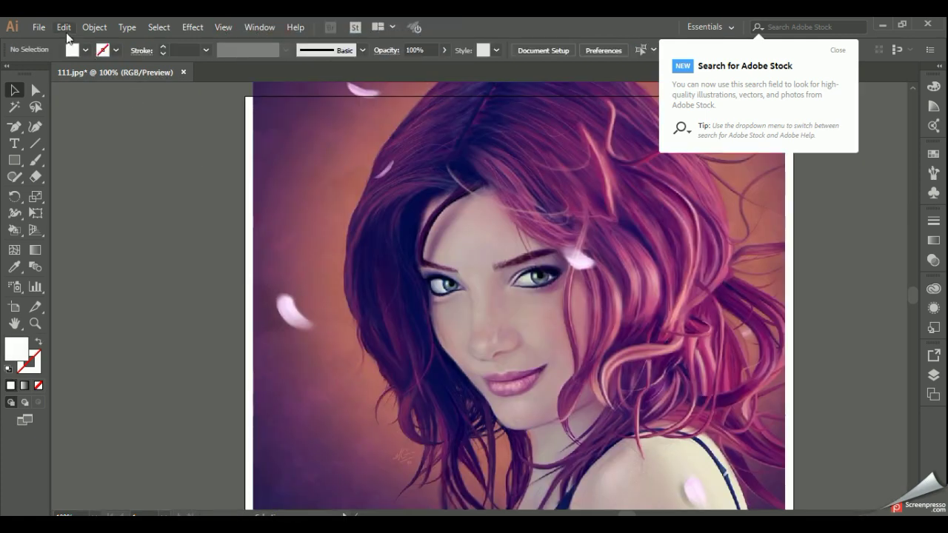
left_click(38, 28)
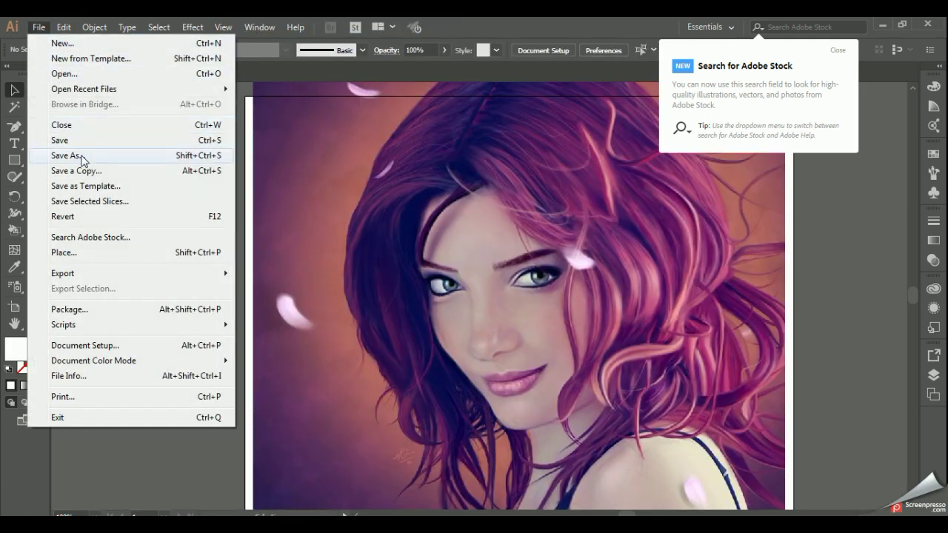
Reopen 'jpg to vector making tutorial.ai' from the Desktop in a second tab.
left_click(70, 74)
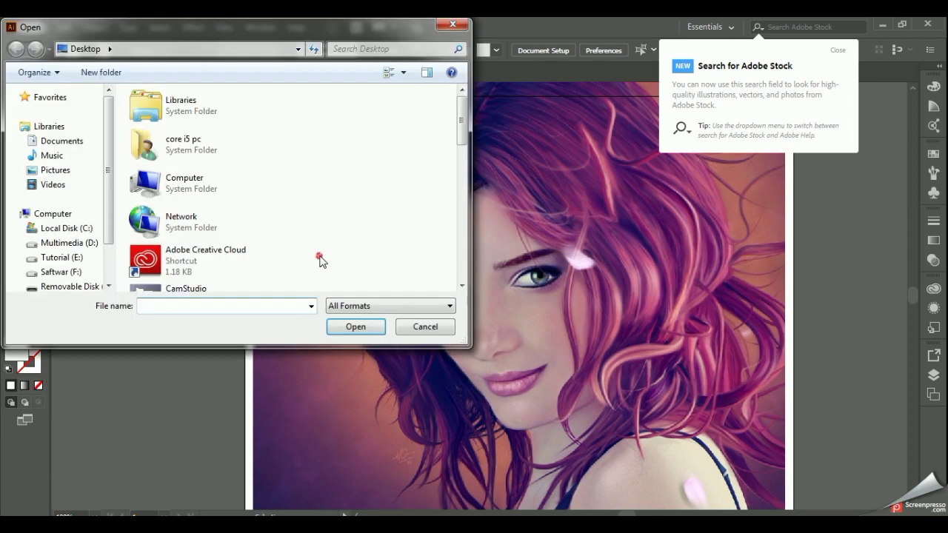
left_click_drag(461, 130, 461, 246)
left_click(204, 194)
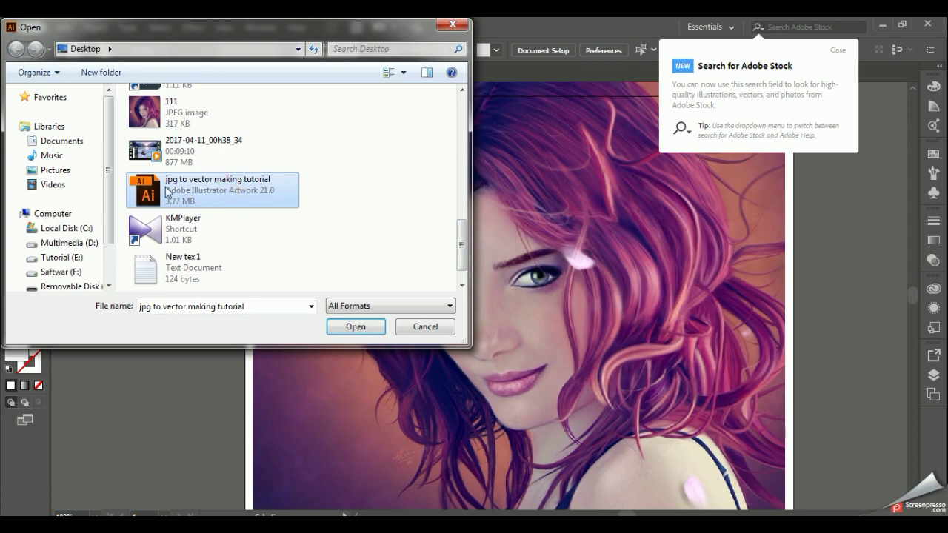
left_click(357, 328)
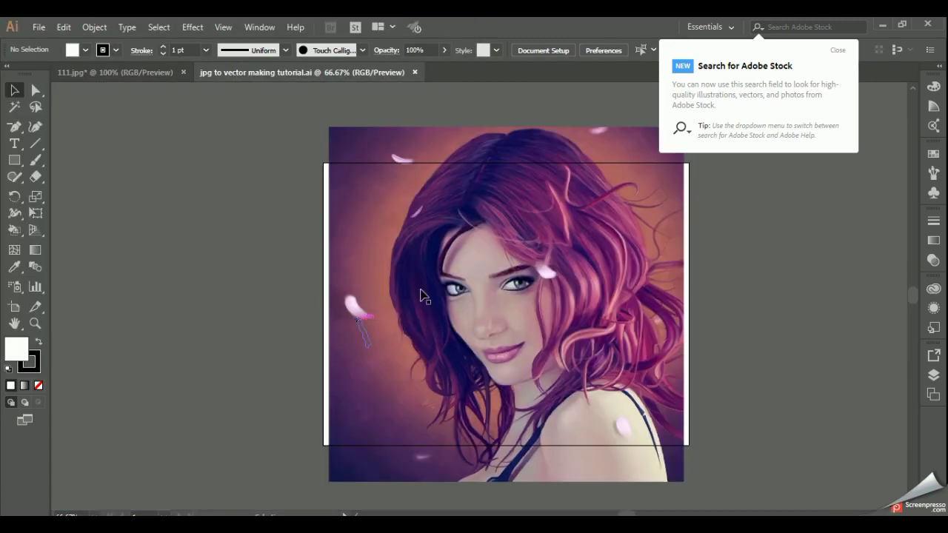
Show the traced portrait group in Outline view as dense vector paths.
left_click(441, 290)
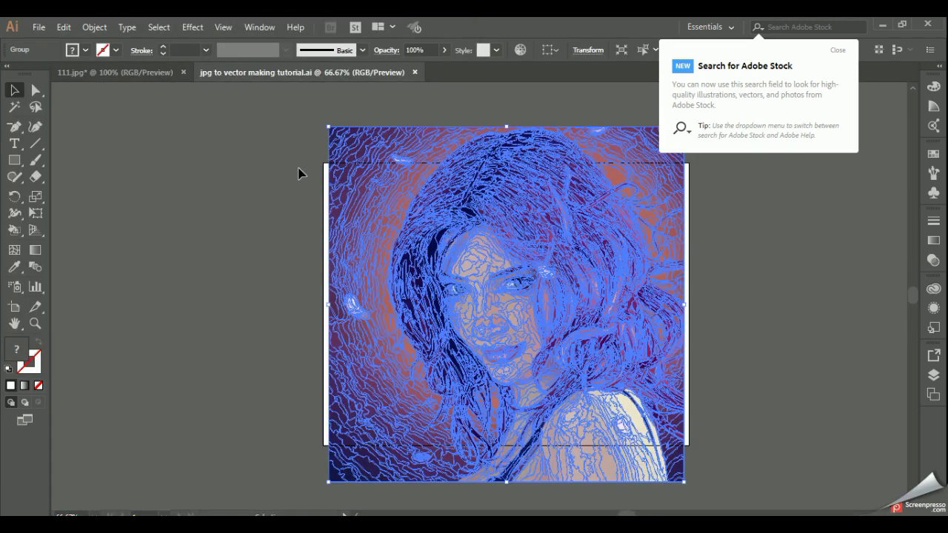
left_click(194, 28)
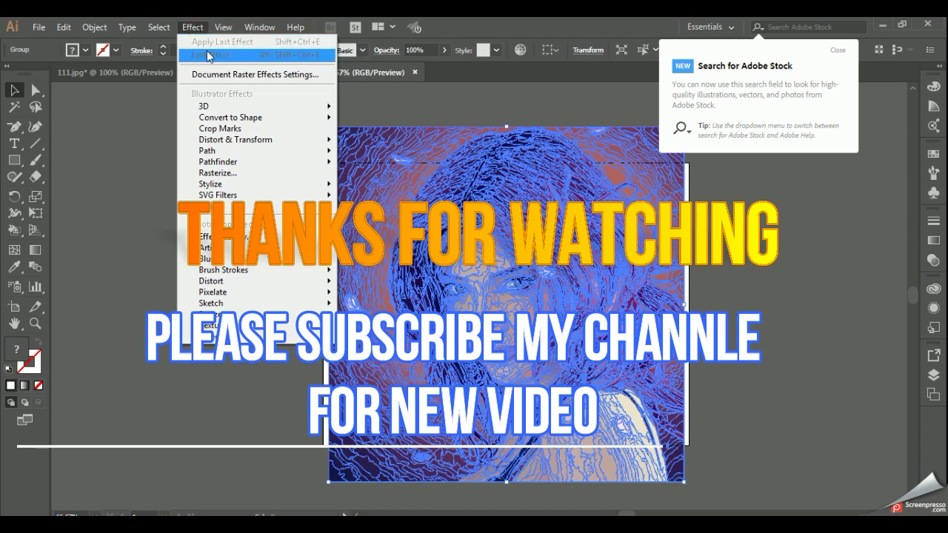
left_click(275, 38)
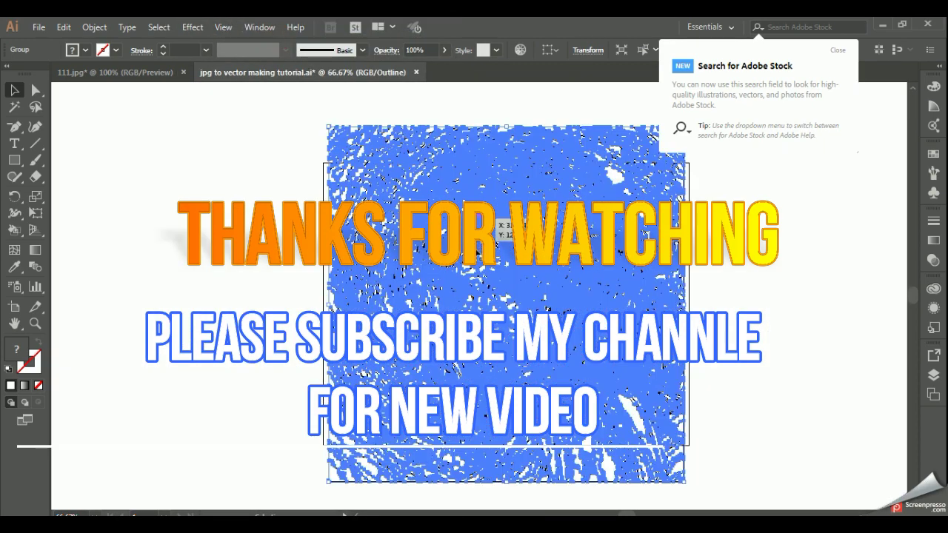
left_click(503, 230)
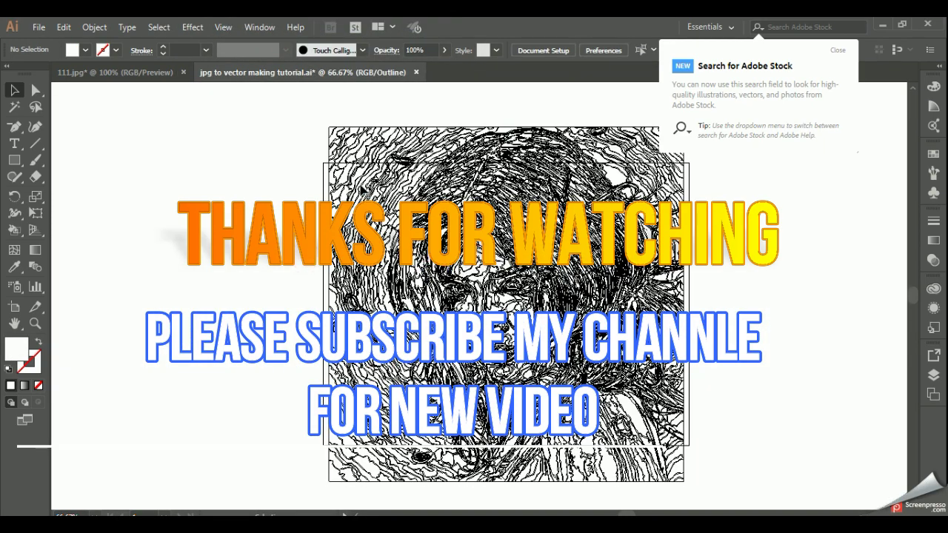